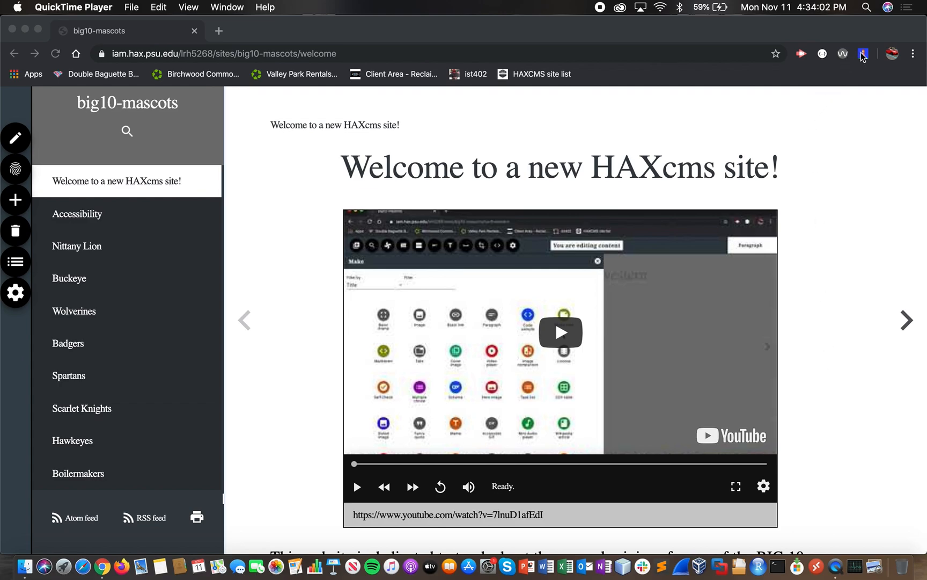
# Run the WAVE accessibility evaluation on the site's welcome page and show its detailed results
pyautogui.click(843, 157)
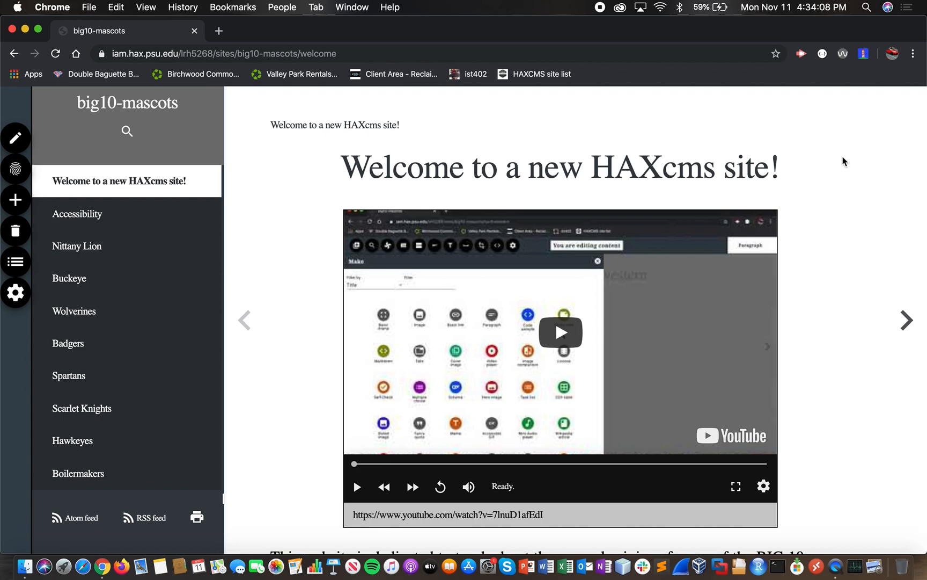
pyautogui.click(845, 55)
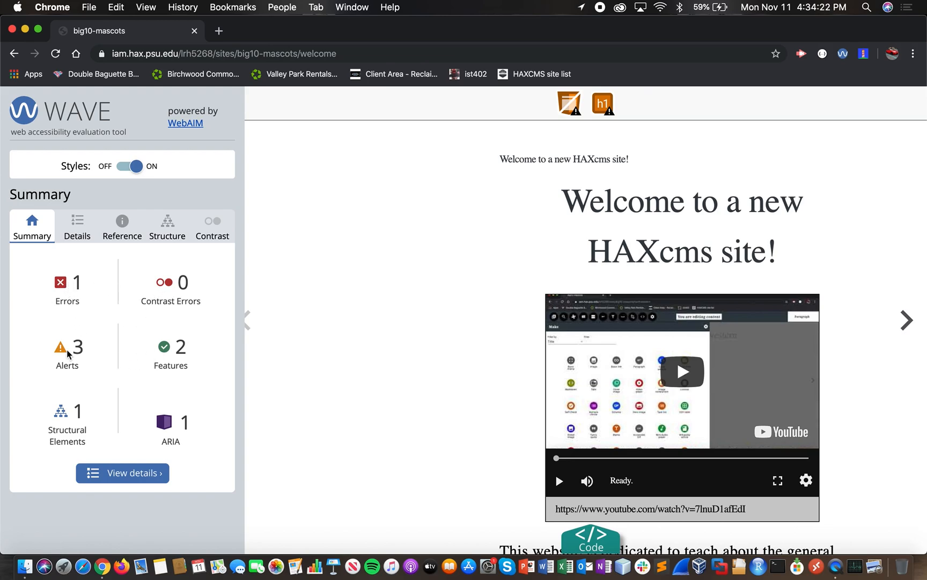
pyautogui.click(81, 234)
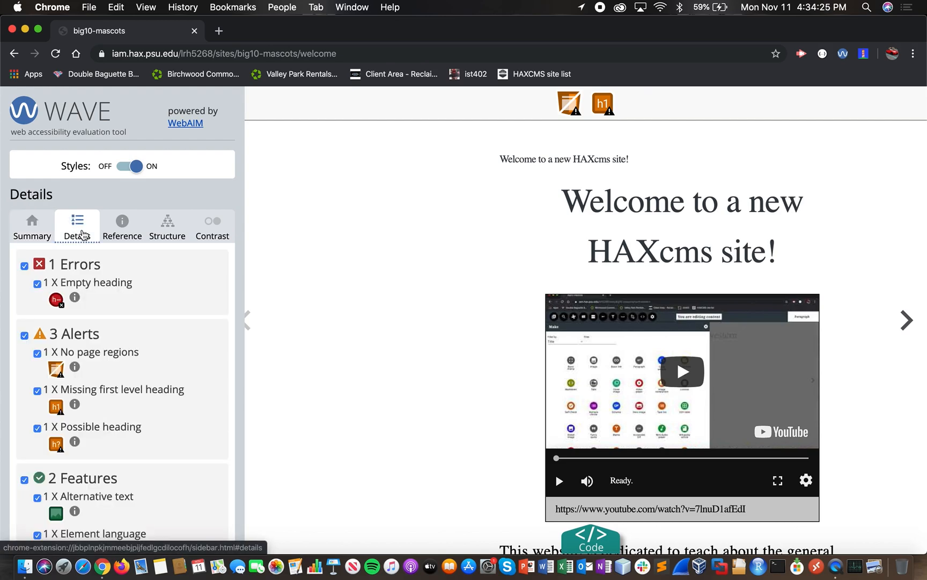
# Locate the empty heading error, missing first level heading and possible heading alerts, and alternative text feature on the page
pyautogui.click(56, 301)
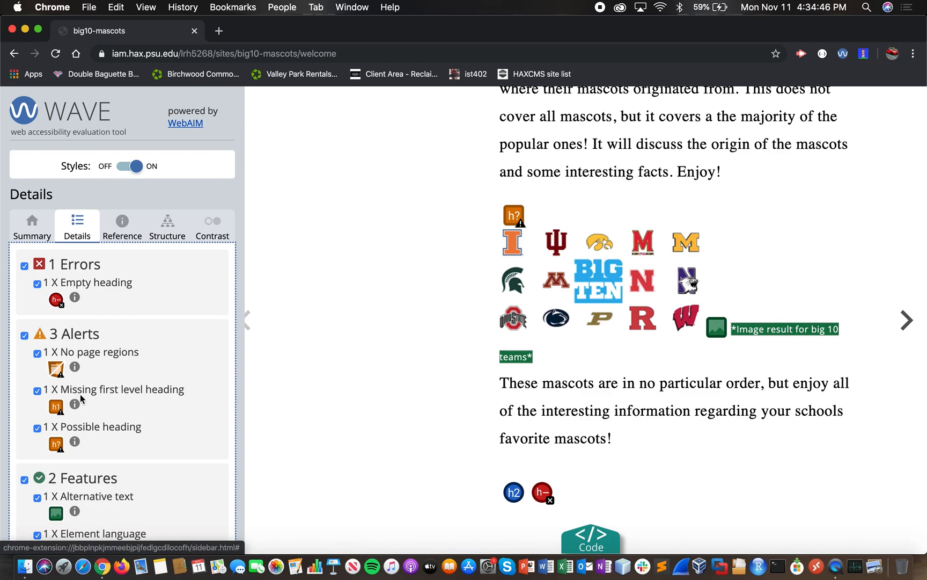
pyautogui.click(57, 410)
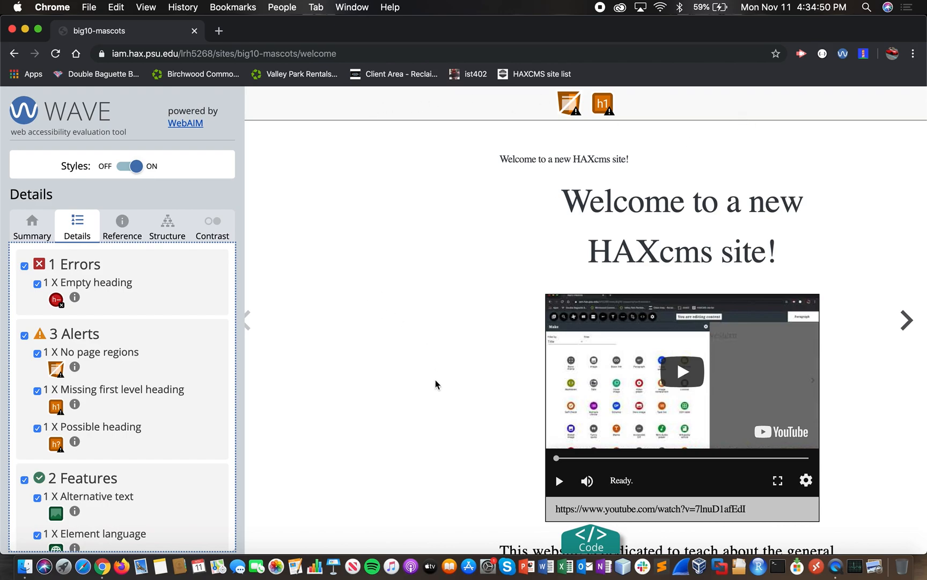
pyautogui.click(57, 445)
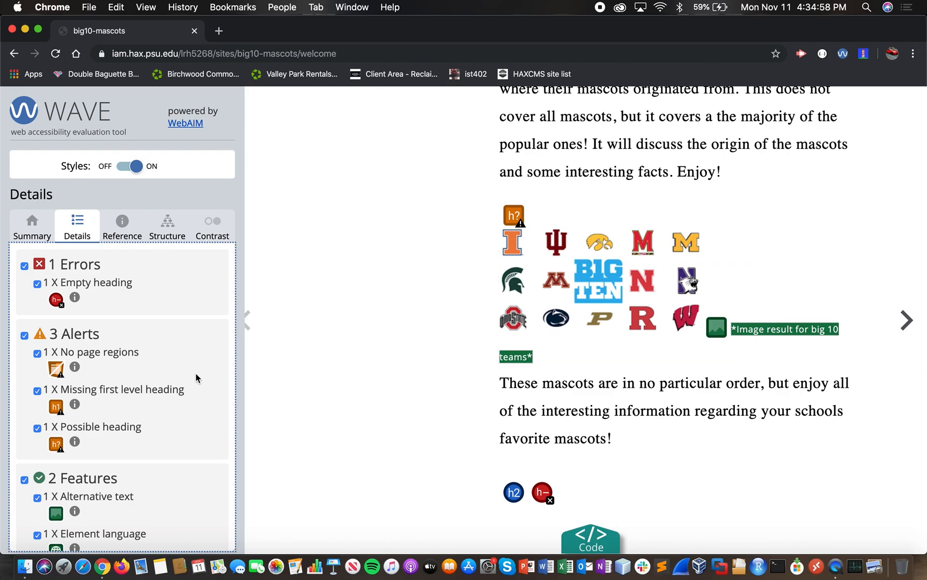
pyautogui.scroll(-5, 196, 378)
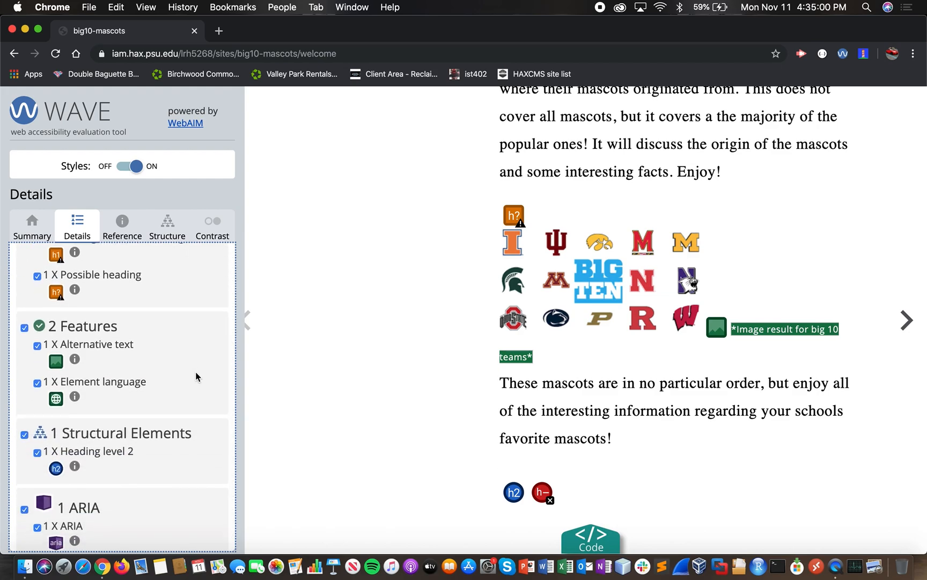
pyautogui.click(56, 361)
# Test the page contrast in WAVE with the foreground color darkened to #575757, and close the evaluation
pyautogui.click(210, 236)
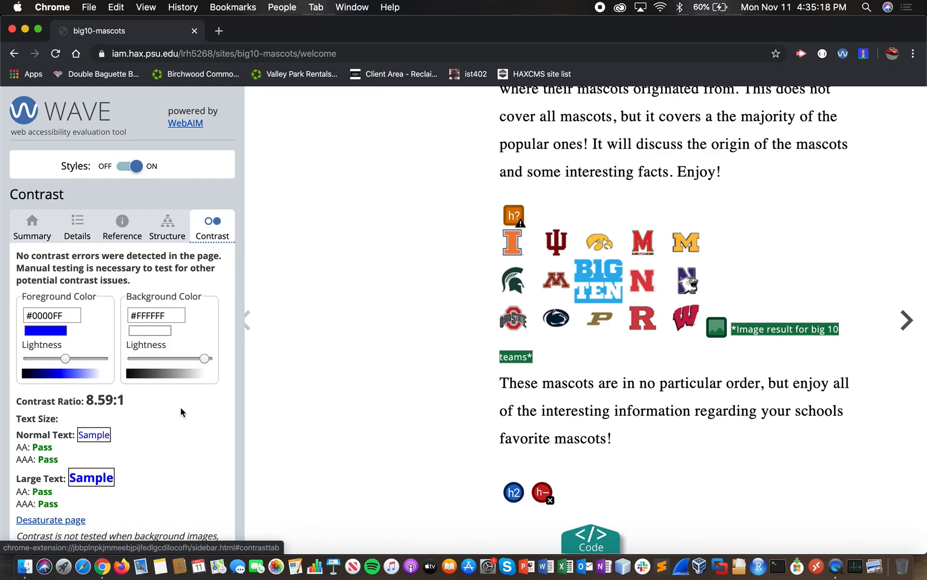
pyautogui.scroll(-2, 168, 453)
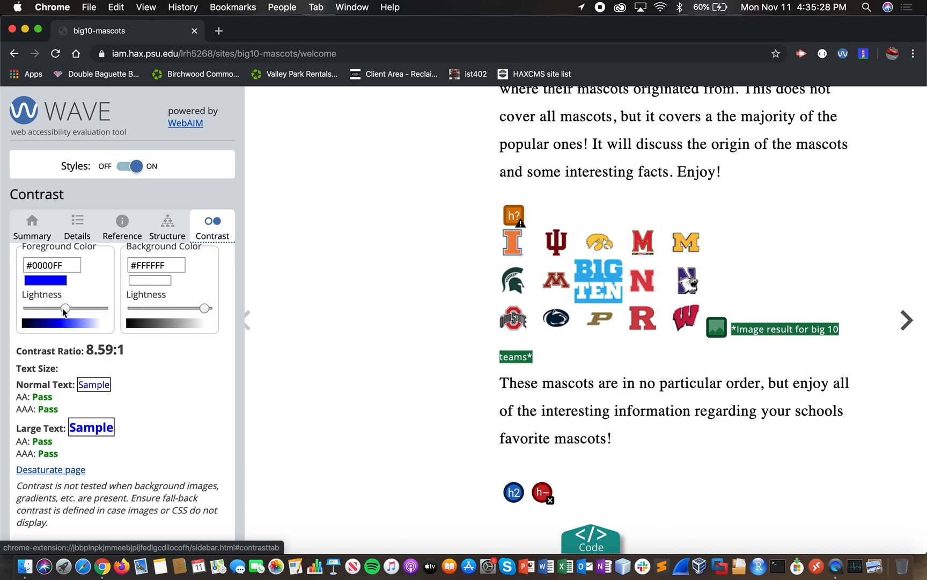
pyautogui.moveTo(67, 312)
pyautogui.mouseDown()
pyautogui.moveTo(88, 309)
pyautogui.moveTo(25, 309)
pyautogui.moveTo(67, 311)
pyautogui.moveTo(55, 310)
pyautogui.mouseUp()
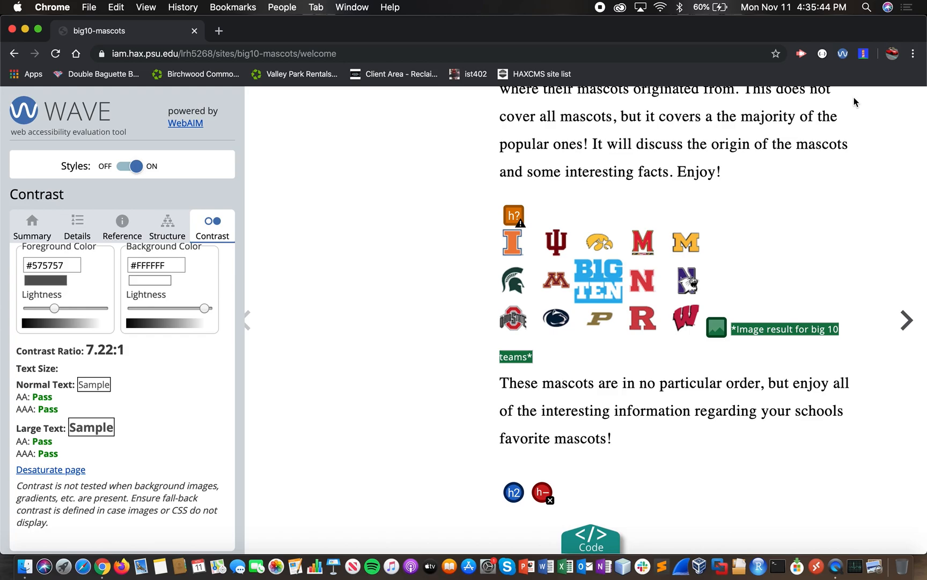
pyautogui.click(844, 56)
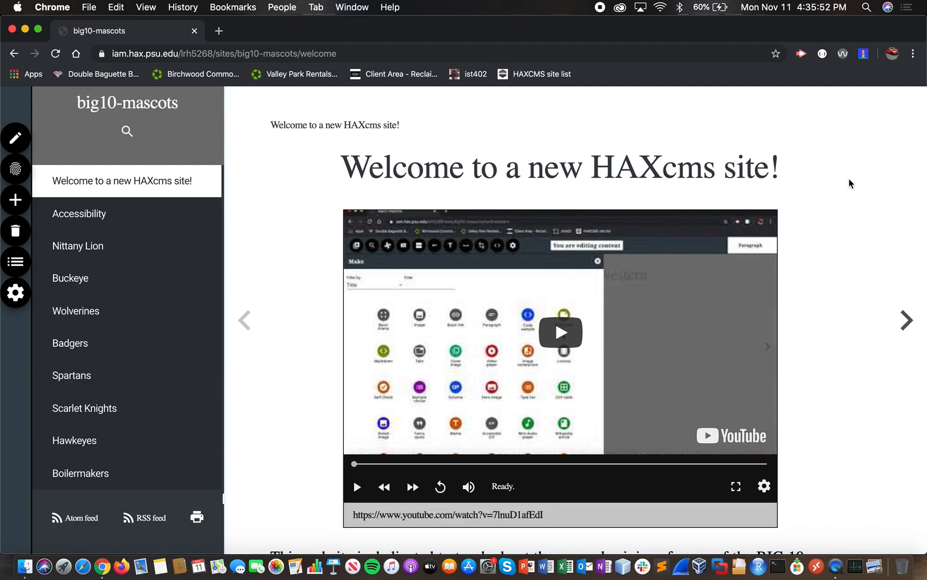
# Generate a Lighthouse report for the welcome page and review its Performance metrics, opportunities and diagnostics
pyautogui.click(863, 56)
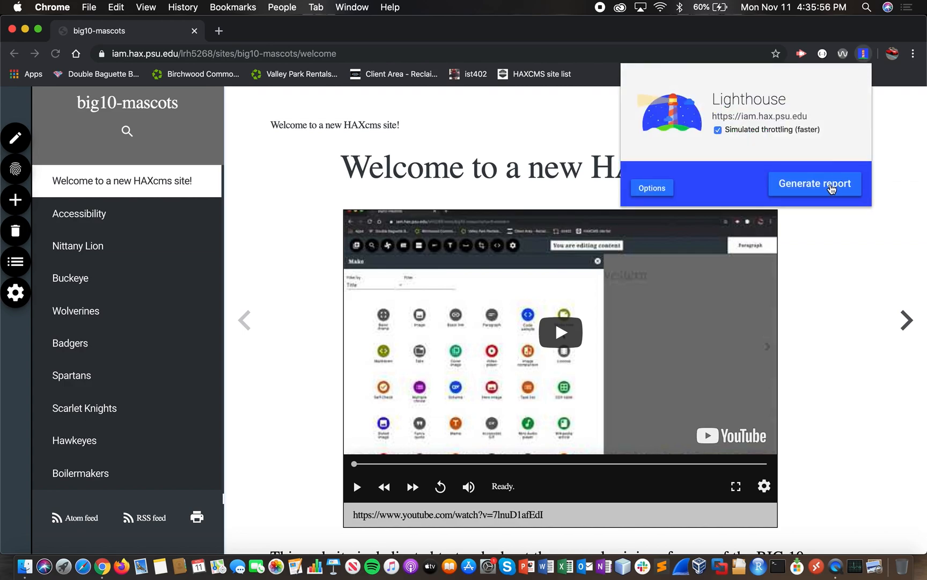
pyautogui.click(831, 185)
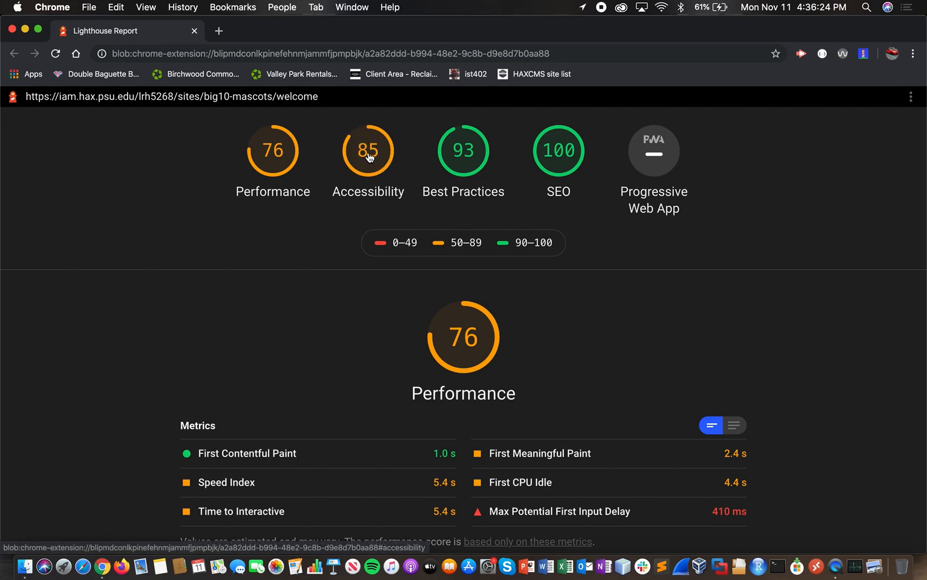
pyautogui.scroll(-5, 853, 381)
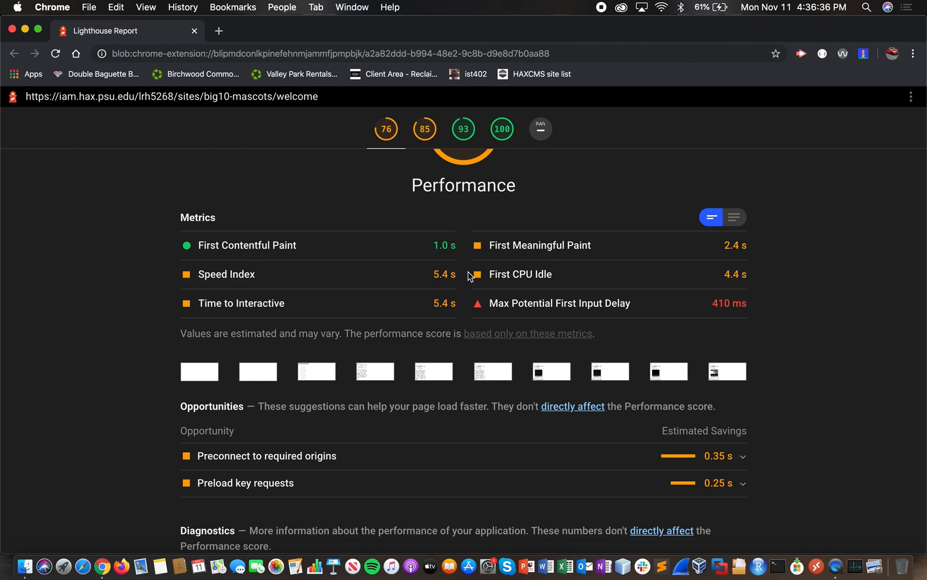
pyautogui.scroll(-3, 825, 396)
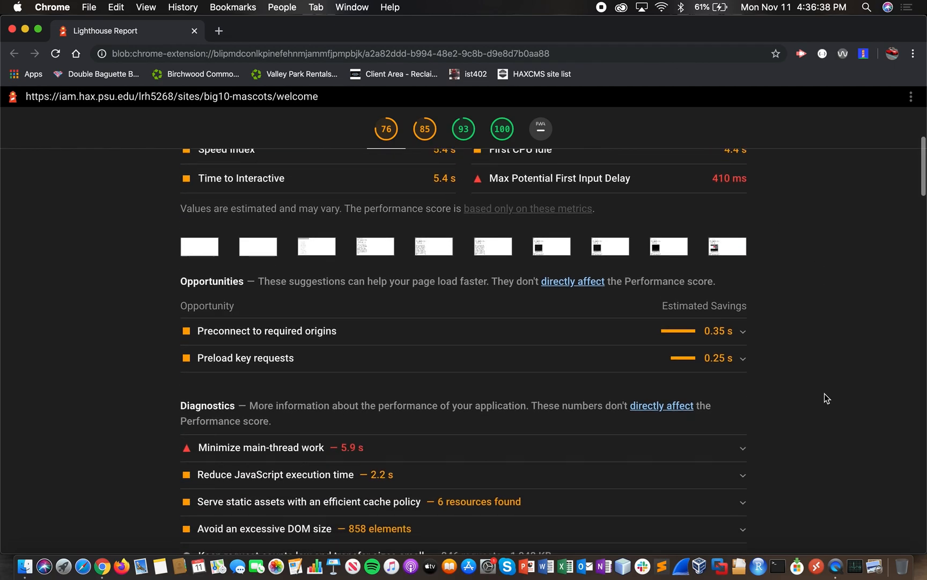
pyautogui.scroll(-2, 827, 398)
pyautogui.scroll(-1, 825, 396)
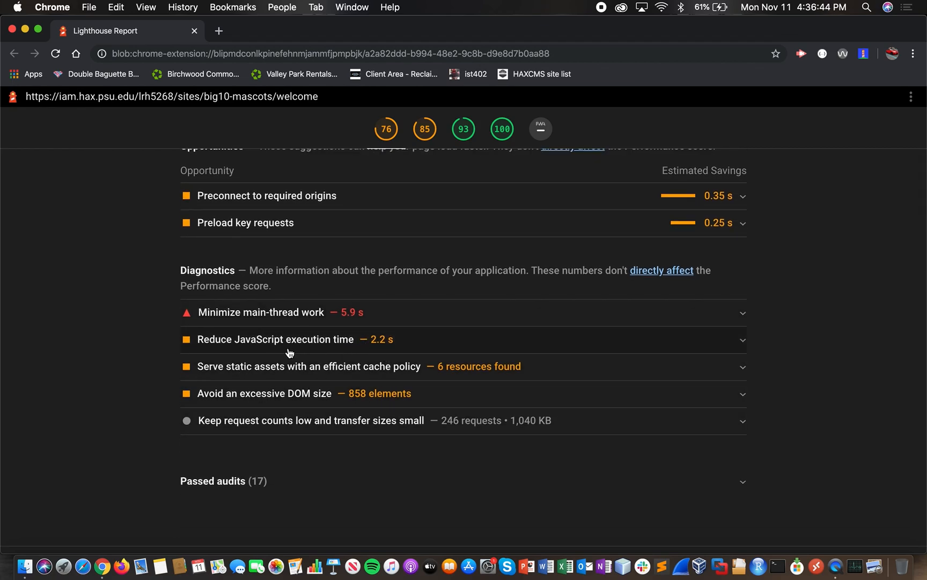
# Examine the details of the "Reduce JavaScript execution time" diagnostic and collapse it again
pyautogui.click(346, 349)
pyautogui.scroll(-5, 172, 371)
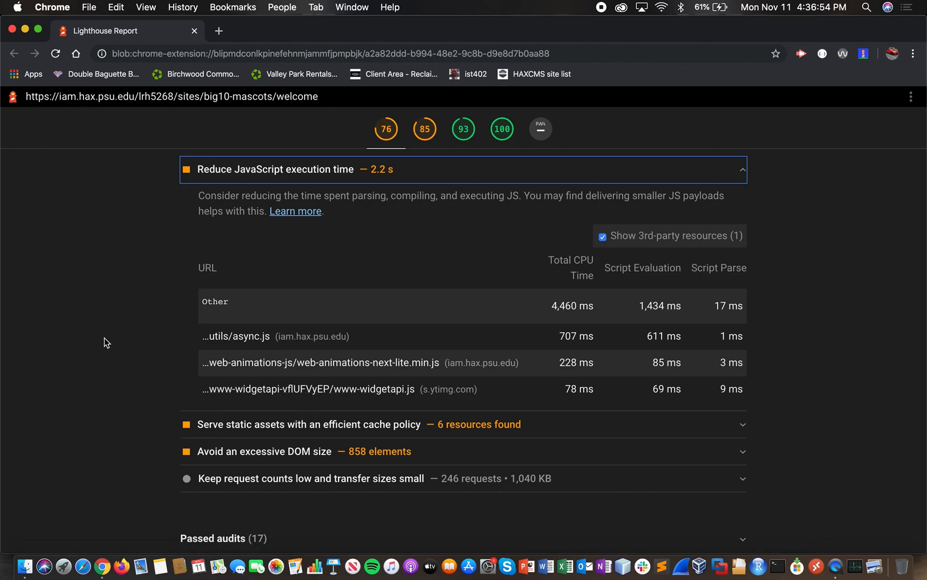
pyautogui.click(239, 177)
# In the report's Accessibility section, expand "Buttons do not have an accessible name" and examine its failing element
pyautogui.scroll(-5, 104, 340)
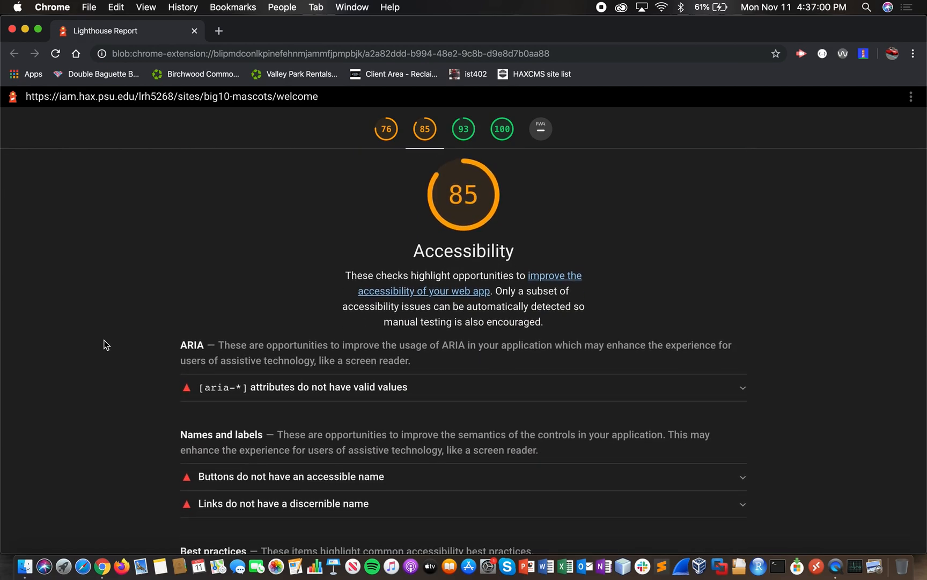
pyautogui.scroll(-2, 103, 340)
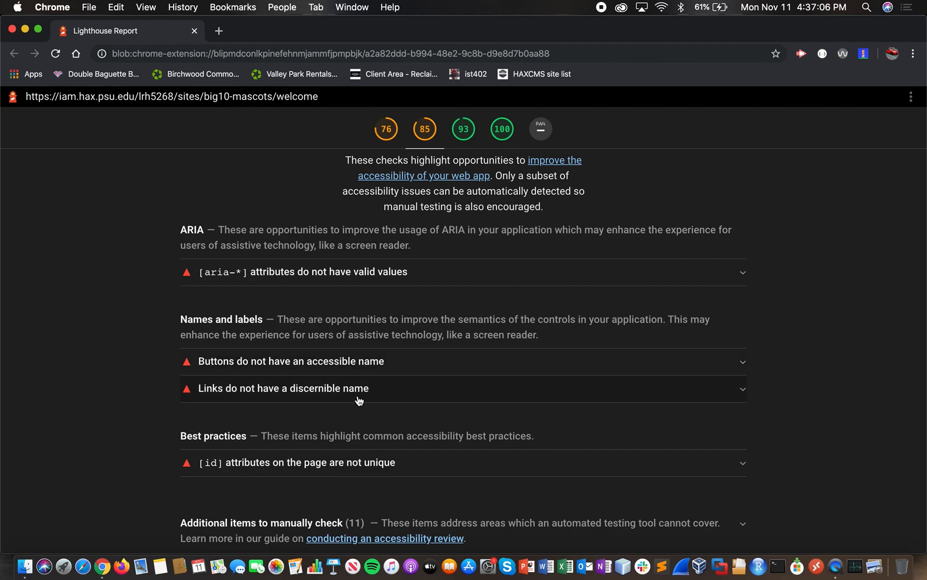
pyautogui.click(419, 367)
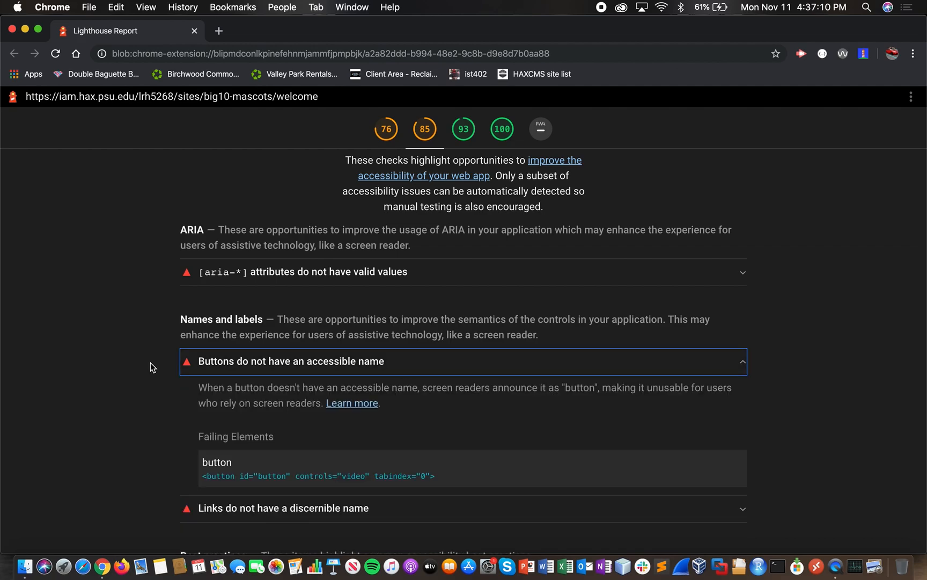
pyautogui.scroll(-4, 144, 368)
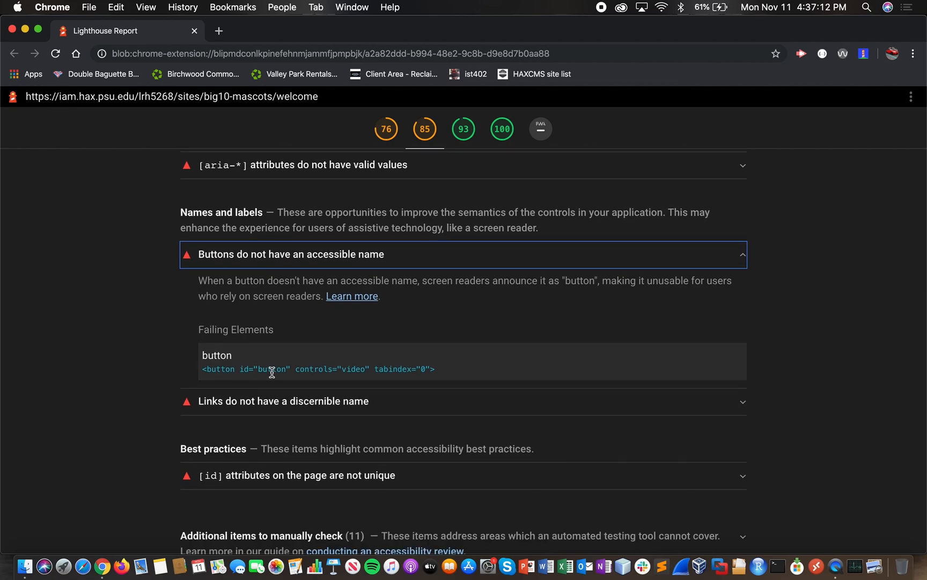
pyautogui.moveTo(322, 370)
# Expand the audits on links without a discernible name and non-unique id attributes, and examine their failing elements
pyautogui.click(207, 401)
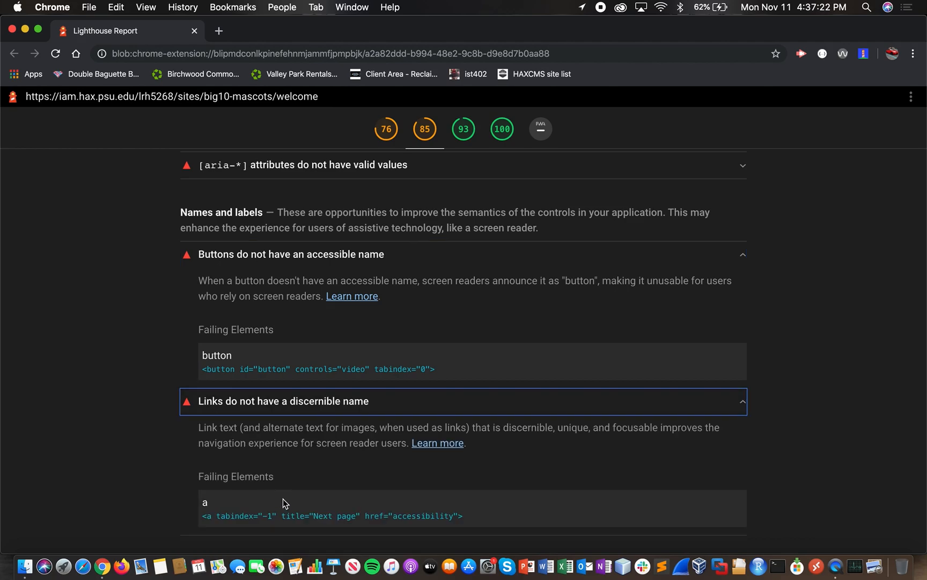
pyautogui.scroll(-5, 285, 505)
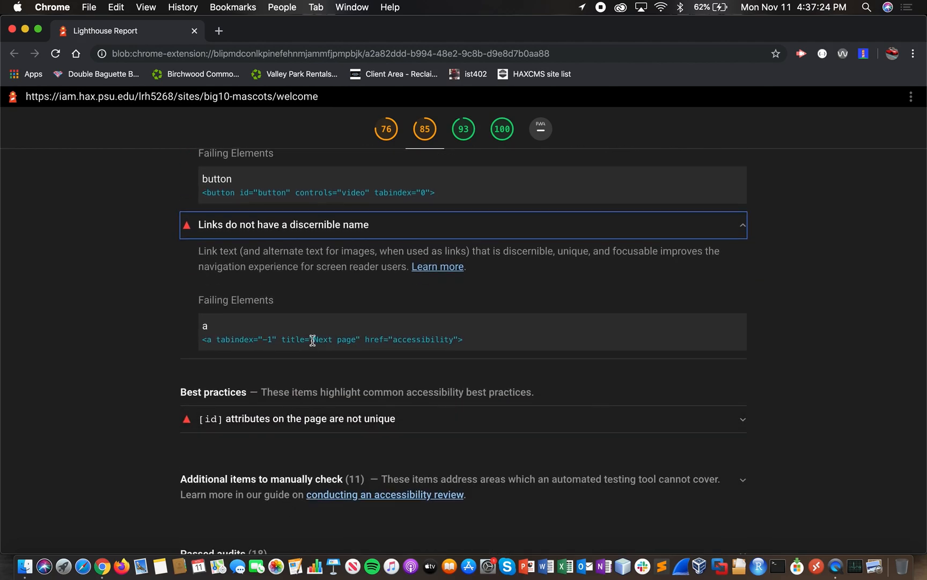
pyautogui.moveTo(312, 340)
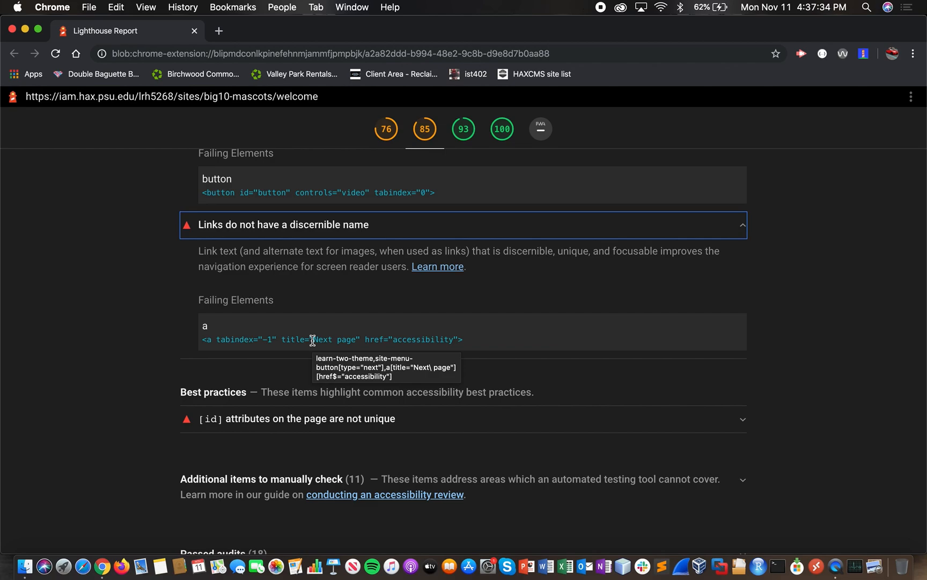
pyautogui.click(314, 418)
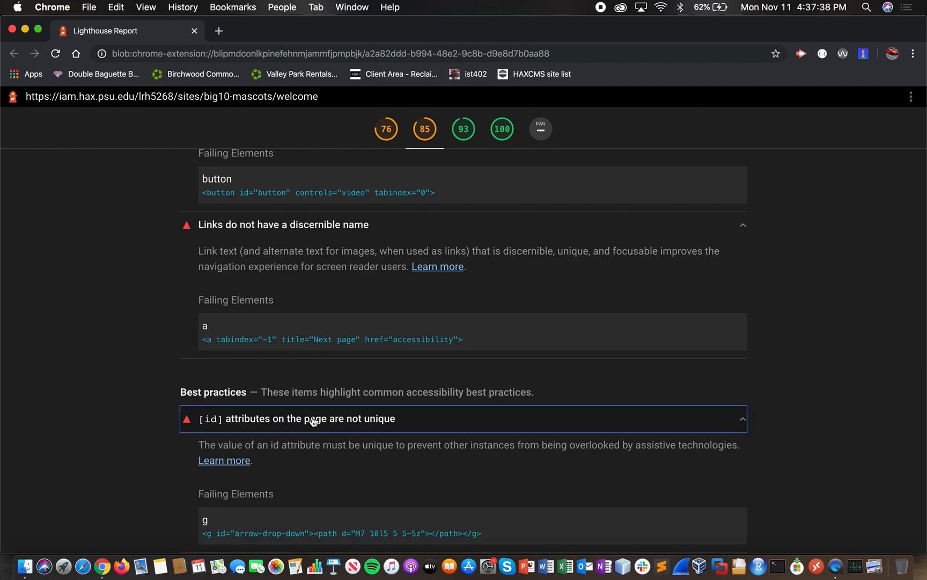
pyautogui.scroll(-3, 314, 421)
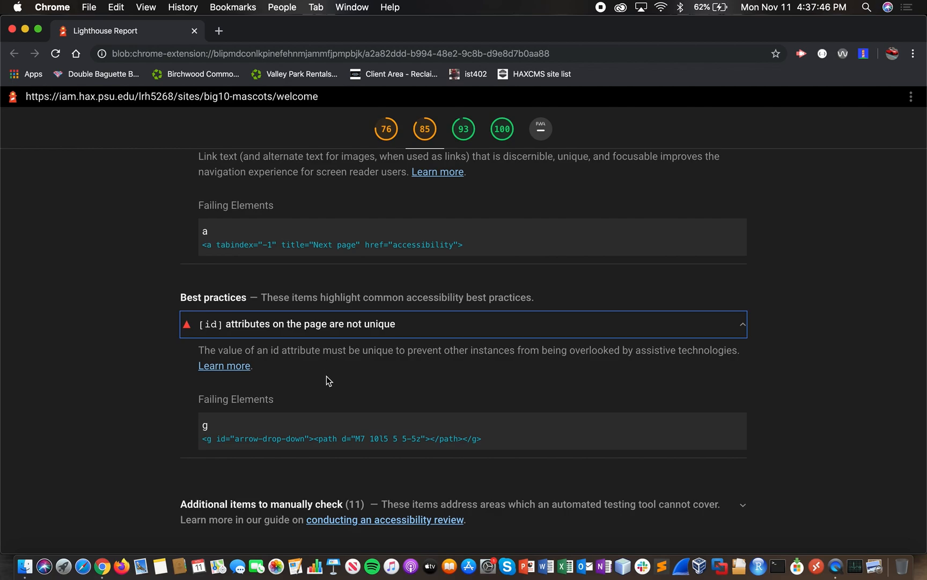
# Return to the overall category scores of the Lighthouse report and close the report window
pyautogui.scroll(4, 327, 376)
pyautogui.scroll(6, 326, 376)
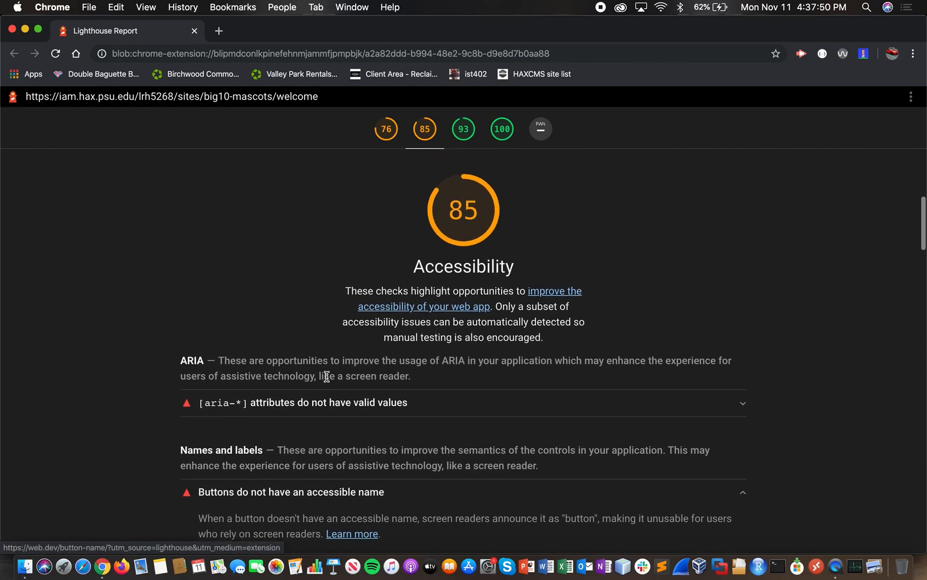
pyautogui.scroll(5, 326, 376)
pyautogui.scroll(2, 327, 376)
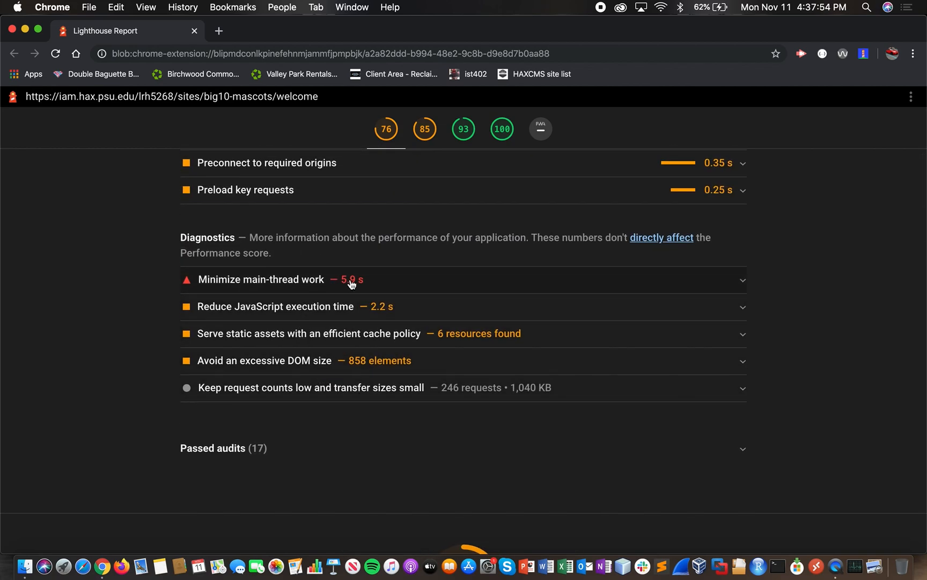
pyautogui.scroll(4, 352, 283)
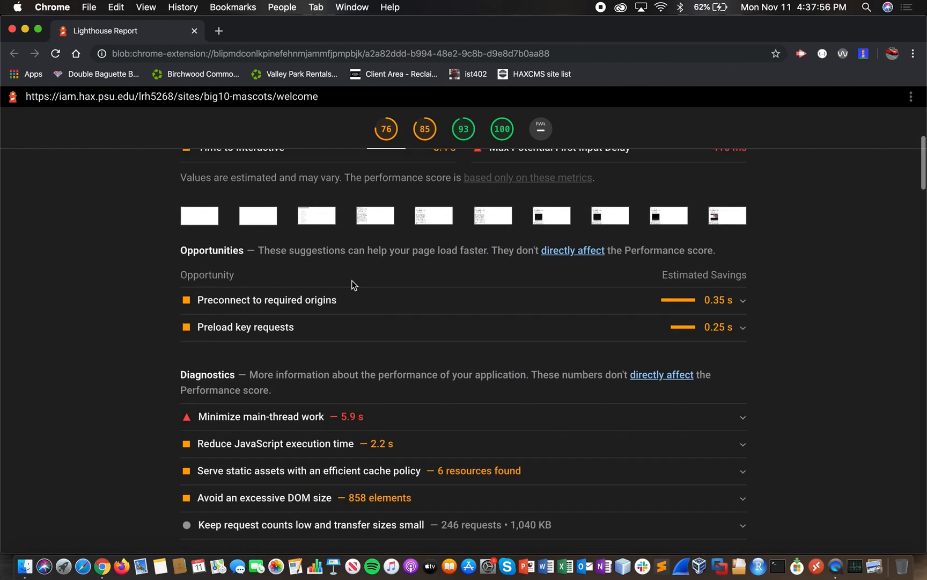
pyautogui.scroll(6, 352, 283)
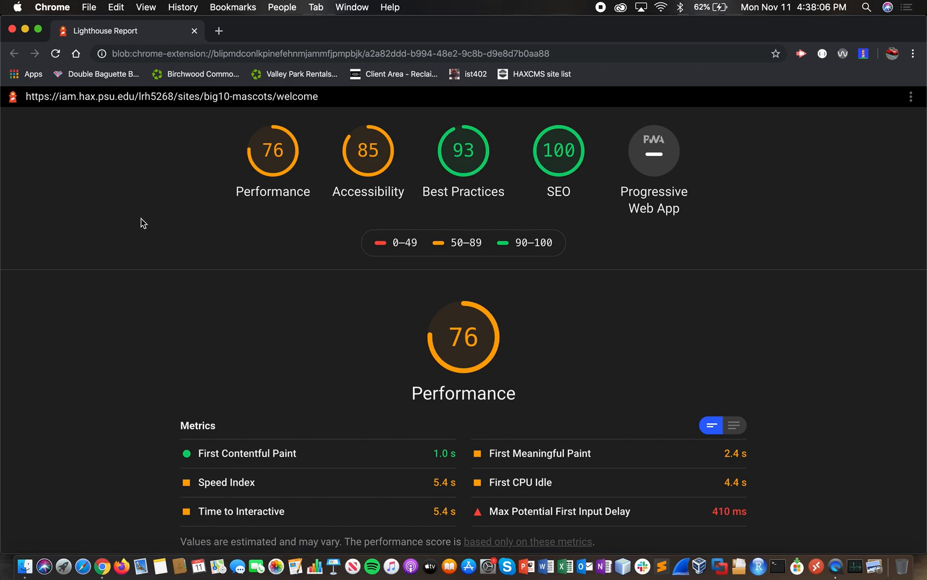
pyautogui.click(12, 29)
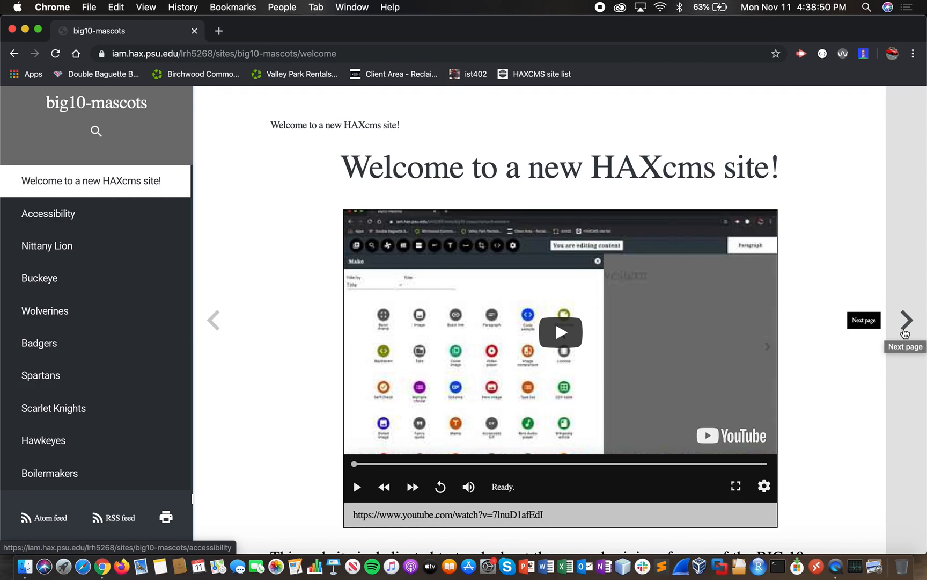
# Check the site's next and previous page links by visiting the Accessibility page and returning to the welcome page
pyautogui.click(904, 324)
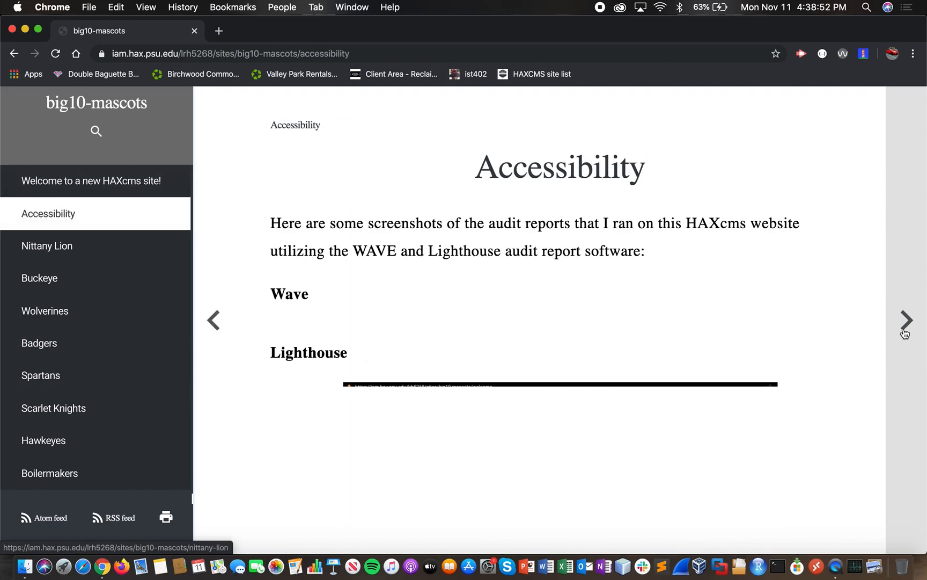
pyautogui.click(215, 321)
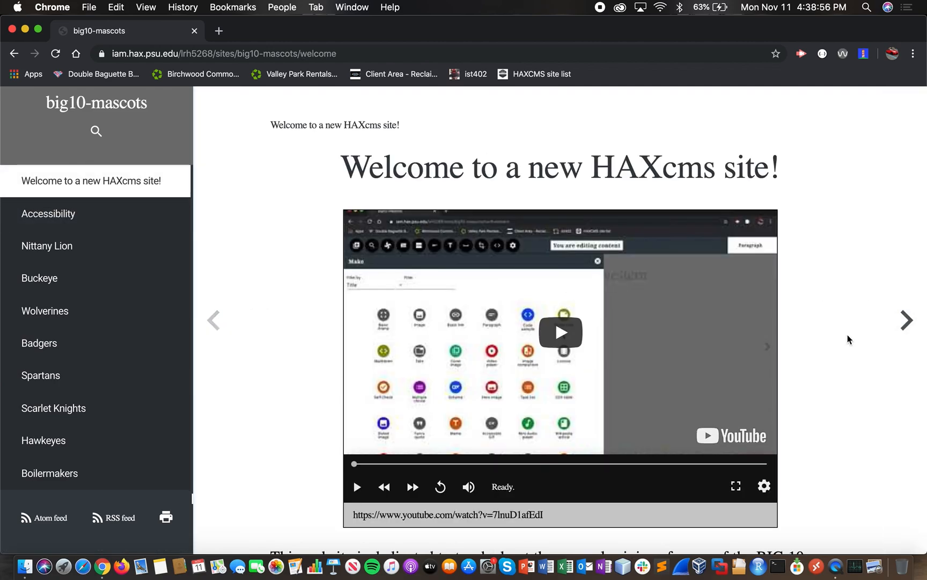